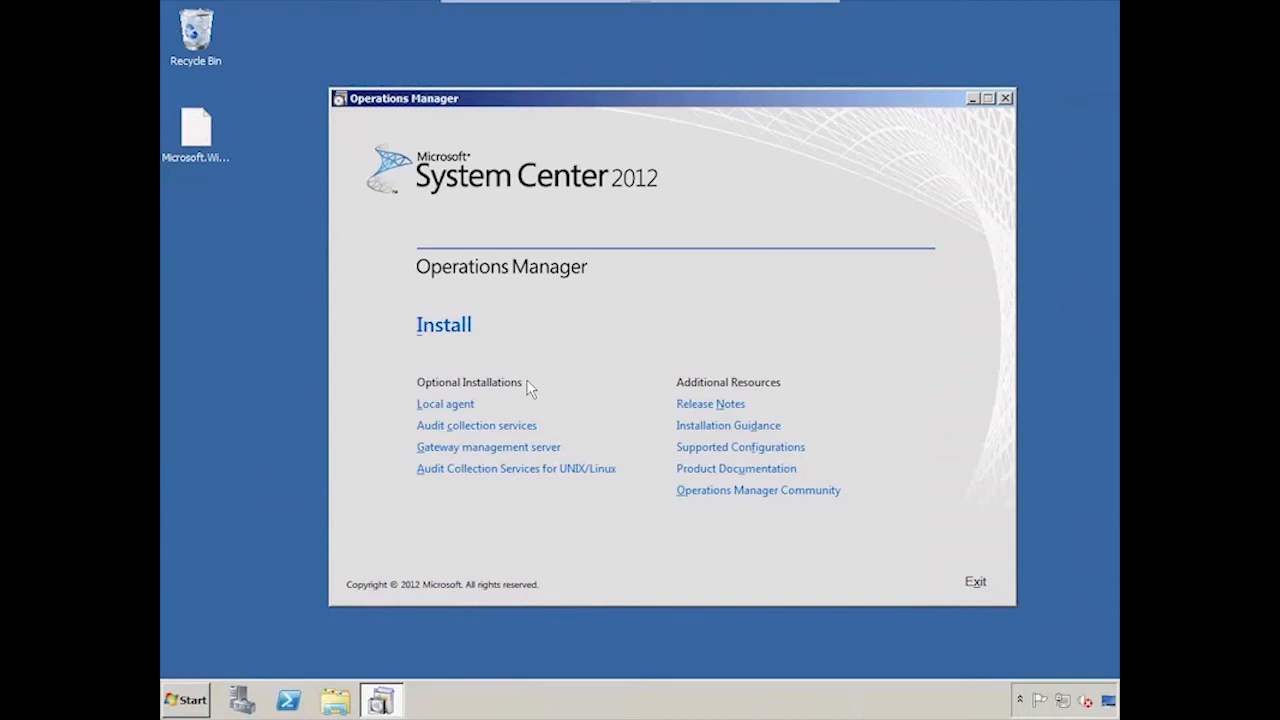
Start the Audit Collection Services collector setup and accept the license agreement
{"action": "left_click", "coordinate": [500, 428]}
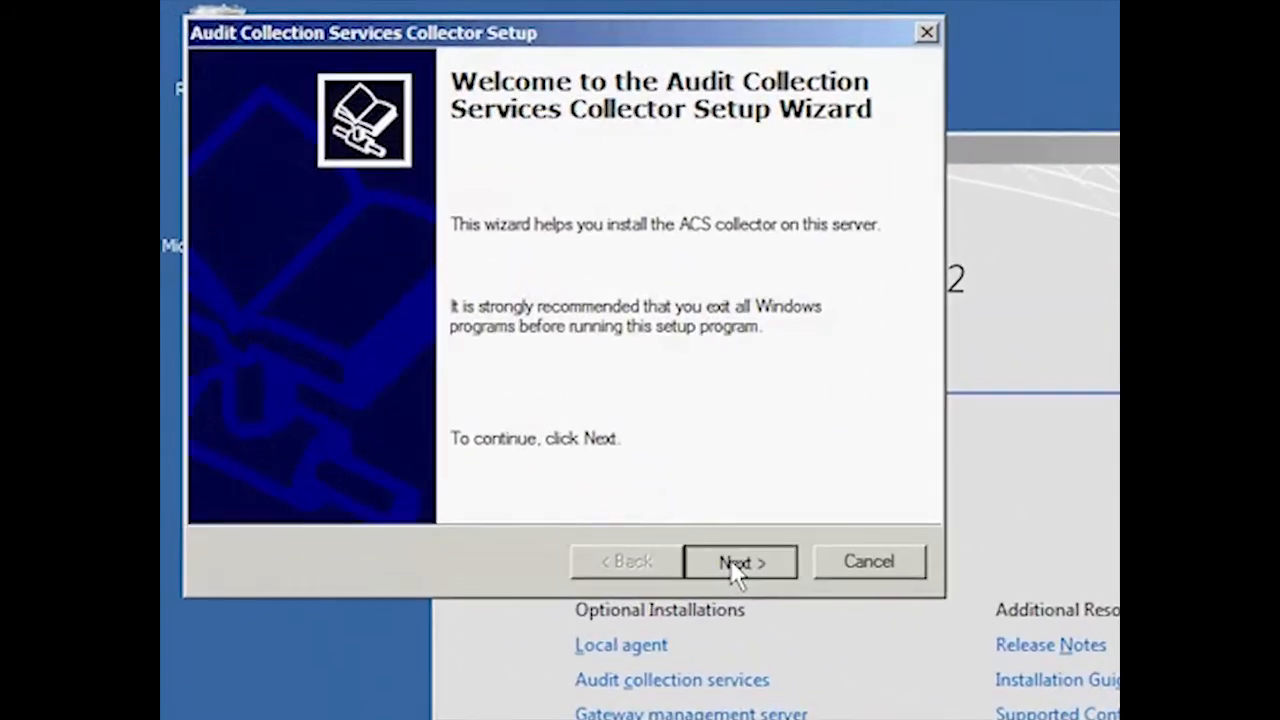
{"action": "left_click", "coordinate": [733, 564]}
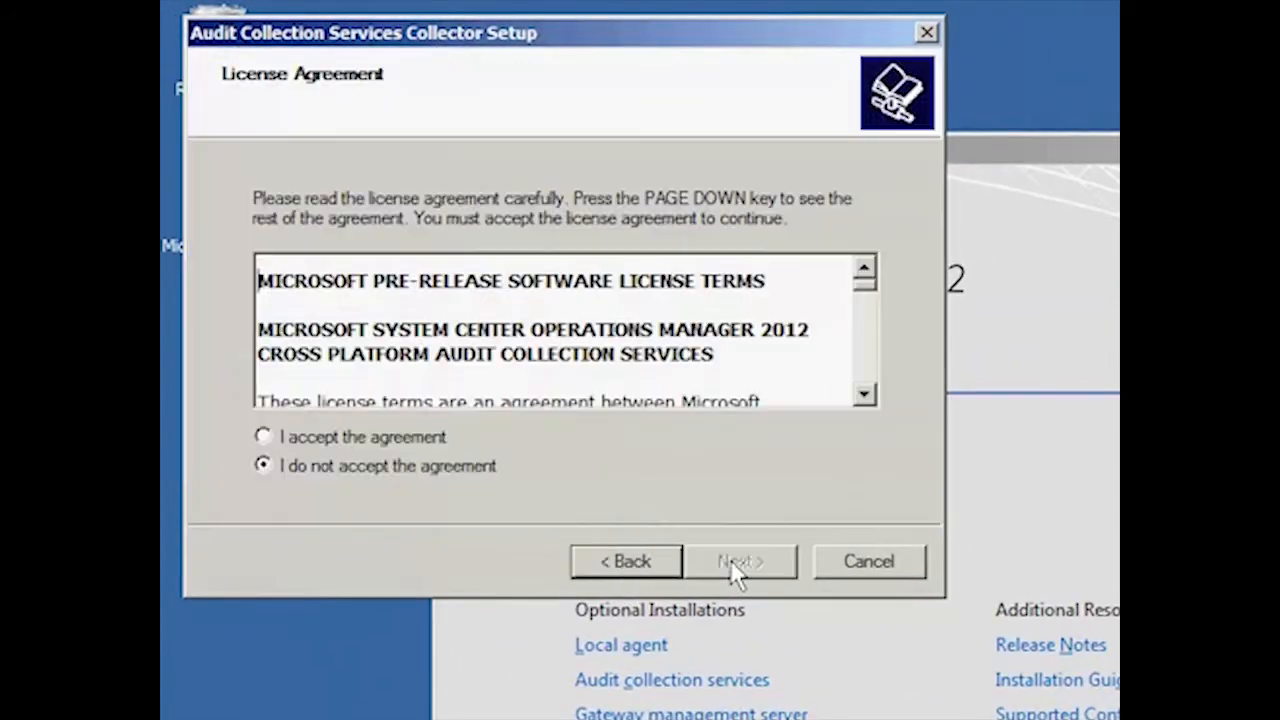
{"action": "left_click", "coordinate": [420, 446]}
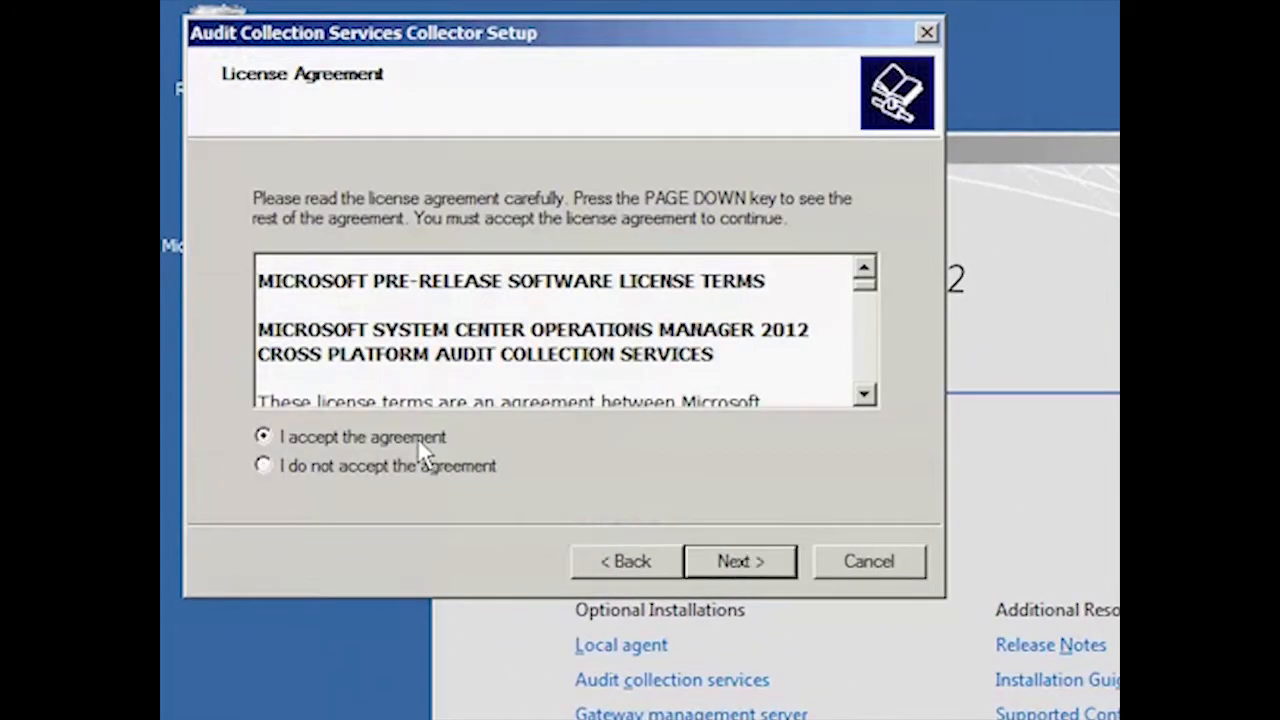
{"action": "left_click", "coordinate": [737, 563]}
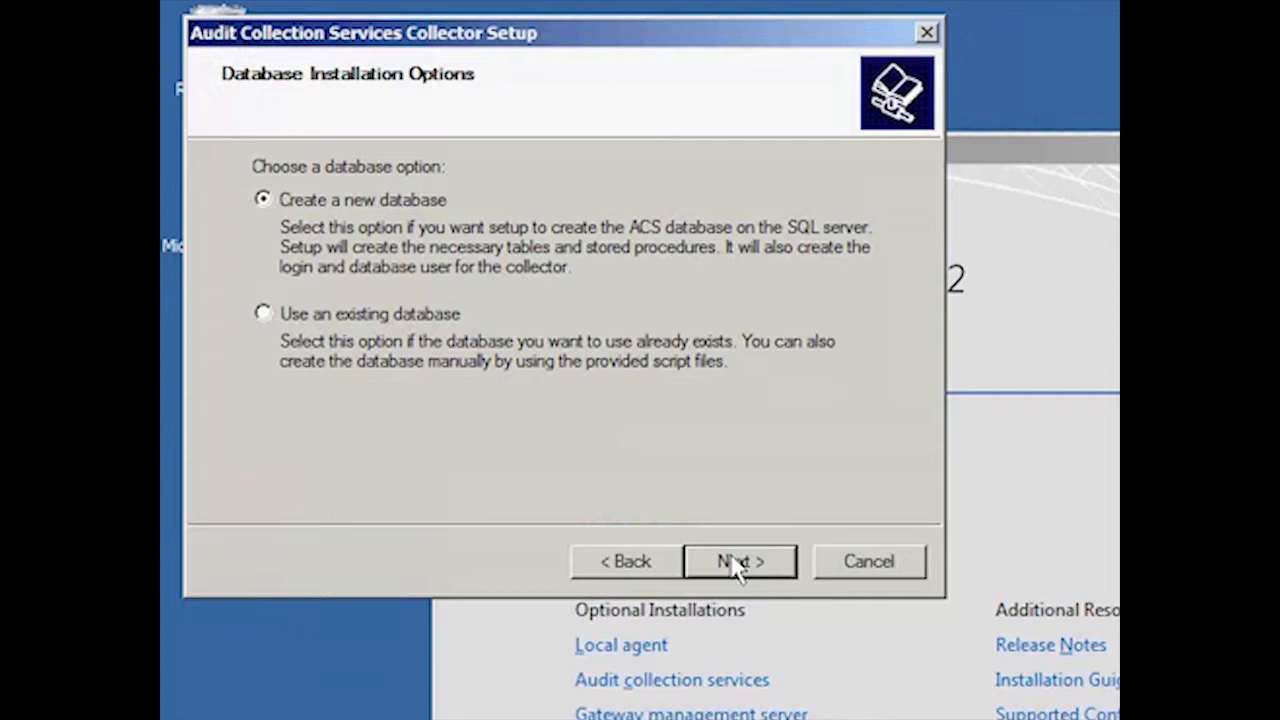
Create a new database with the default data source name on the remote database server SCOM-SQL
{"action": "left_click", "coordinate": [737, 563]}
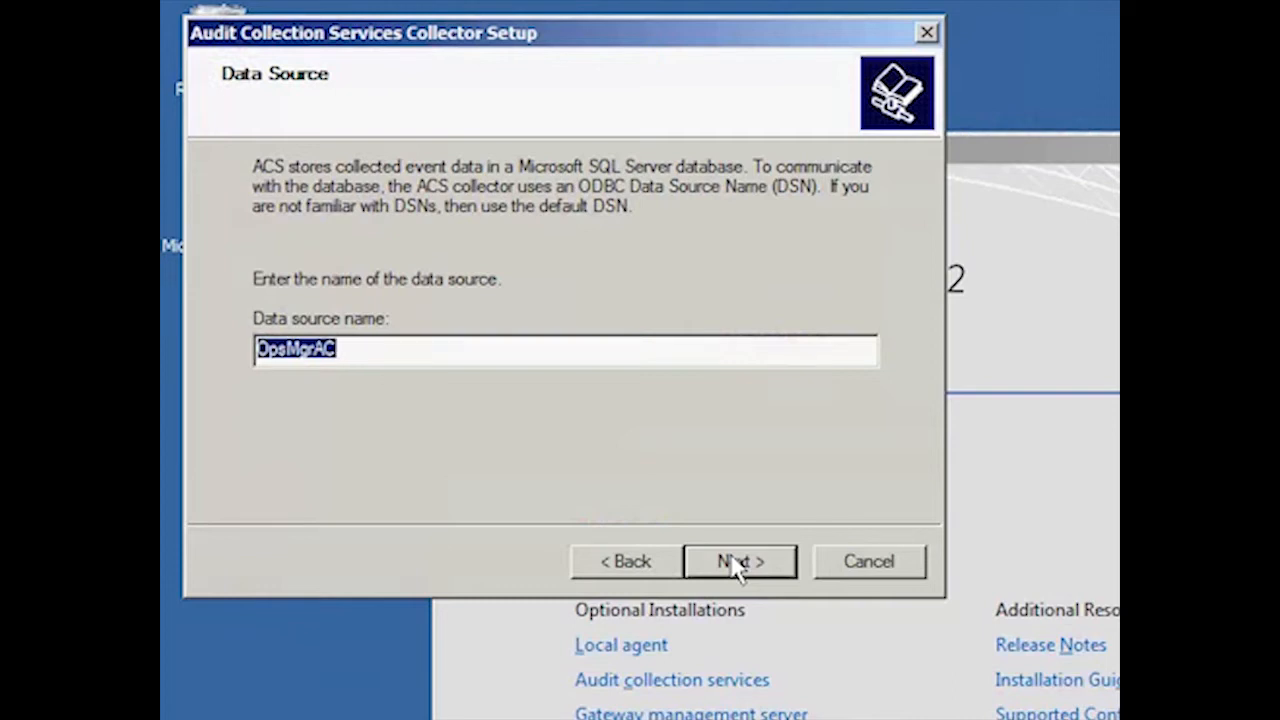
{"action": "left_click", "coordinate": [737, 564]}
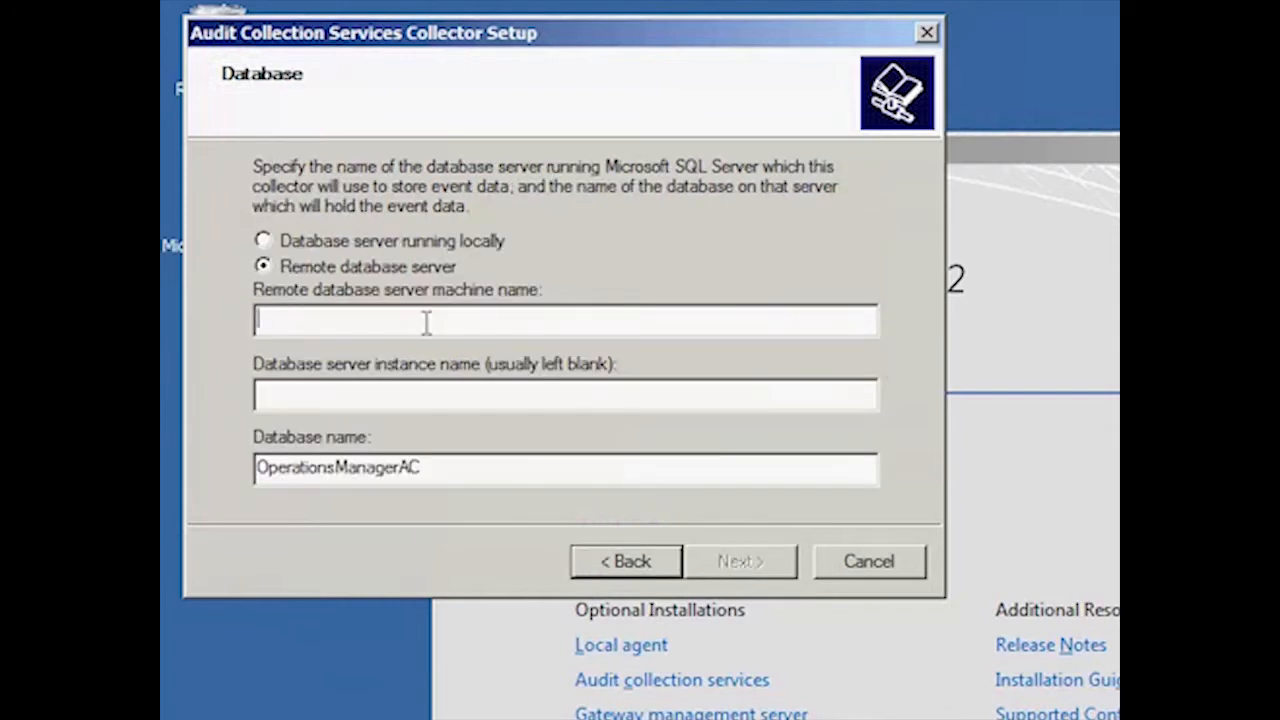
{"action": "type", "text": "SCOM-SQL"}
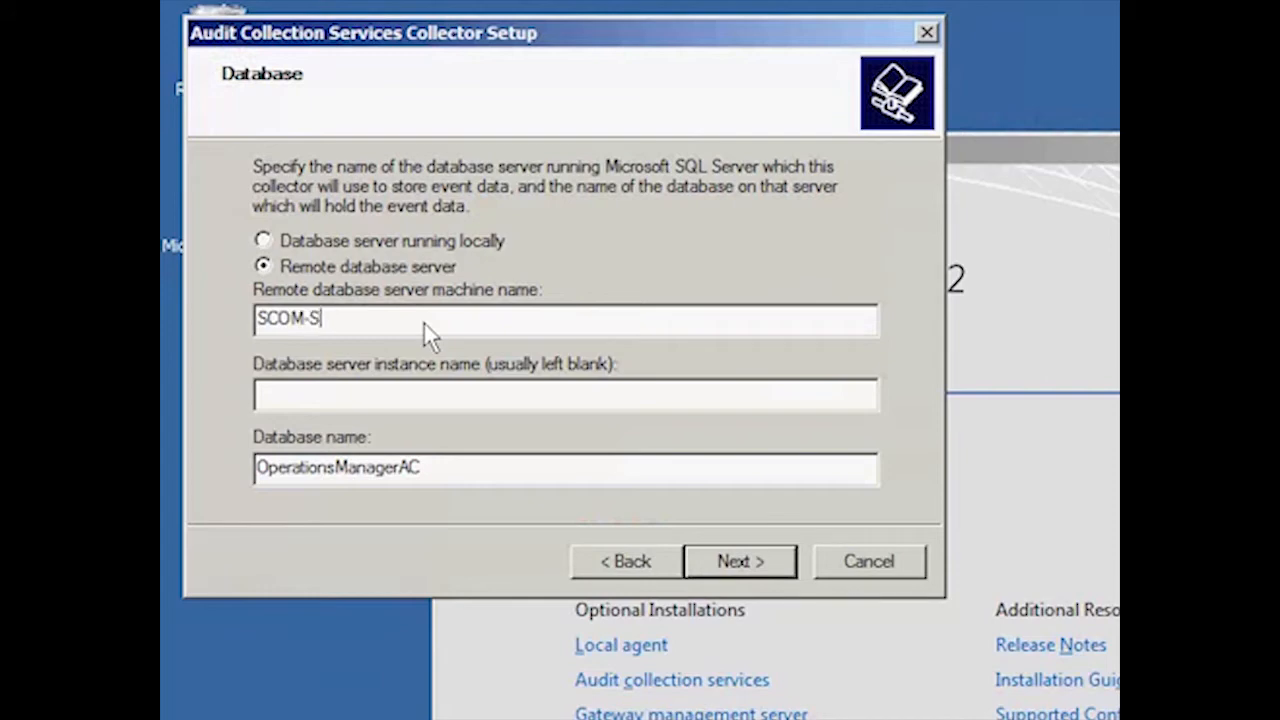
{"action": "key", "text": "Tab"}
{"action": "key", "text": "Tab"}
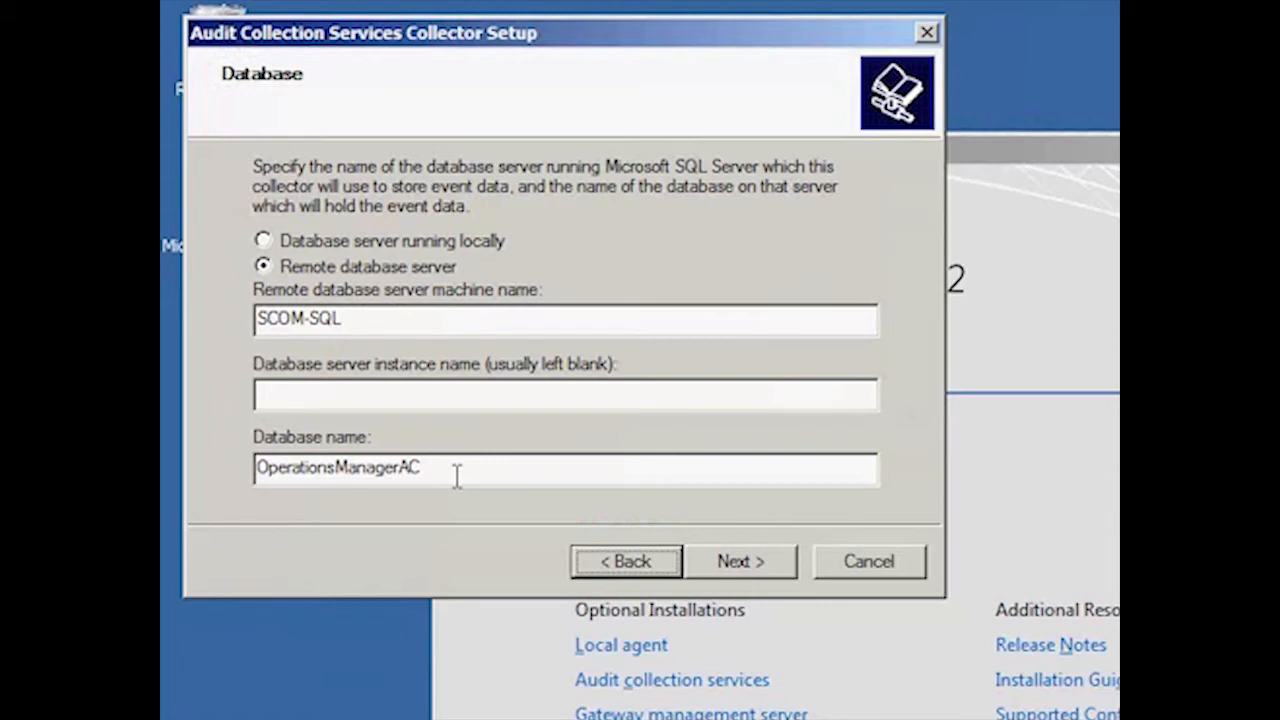
{"action": "left_click", "coordinate": [740, 576]}
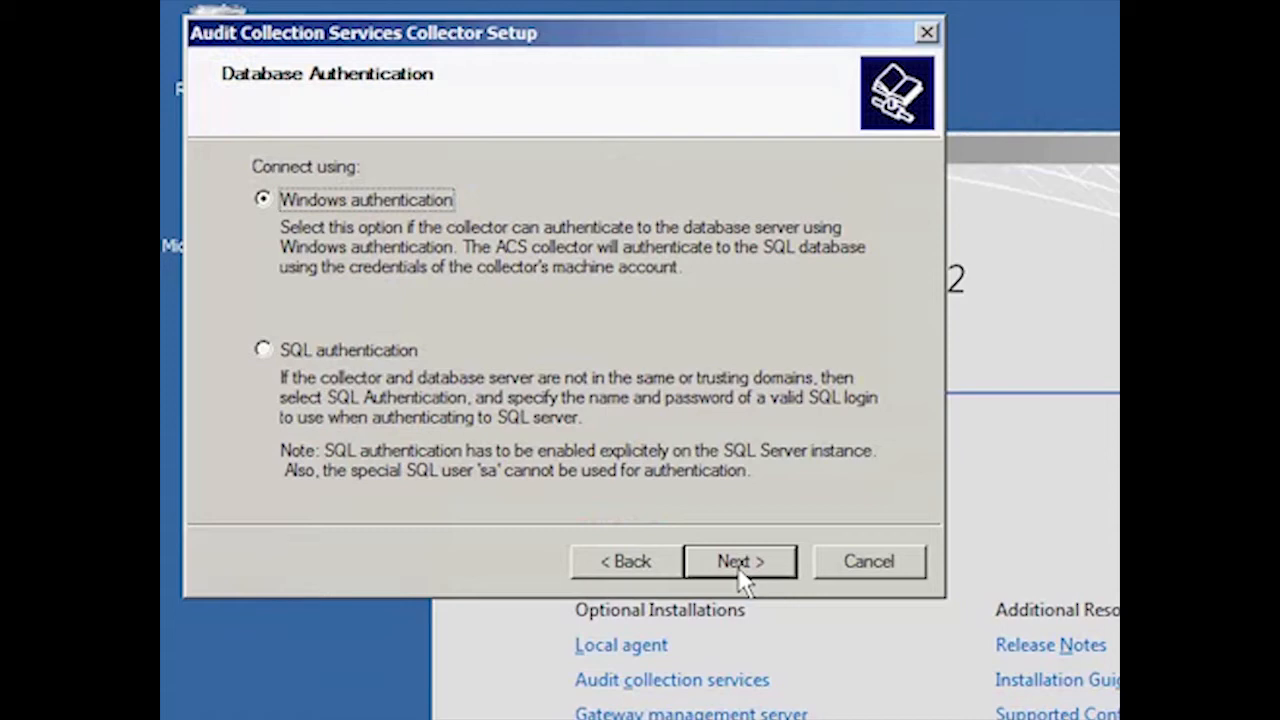
Keep Windows authentication and use SQL Server's default data and log file directories
{"action": "left_click", "coordinate": [739, 566]}
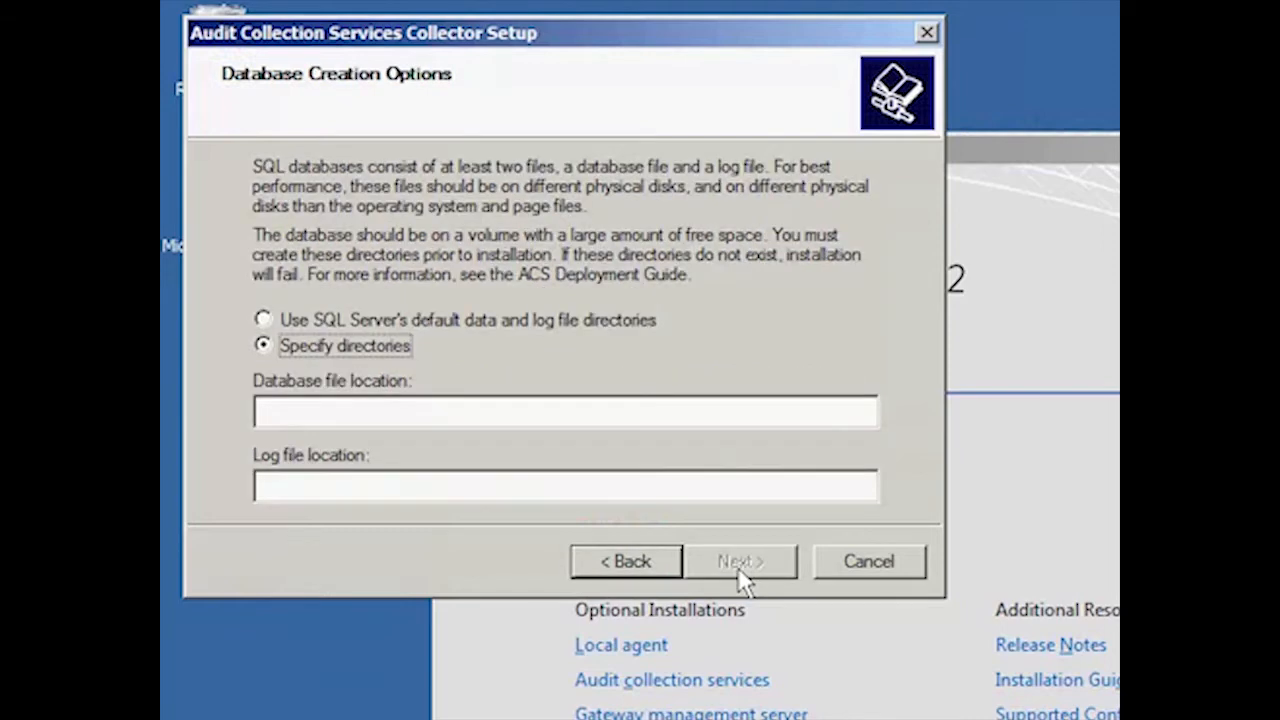
{"action": "left_click", "coordinate": [500, 328]}
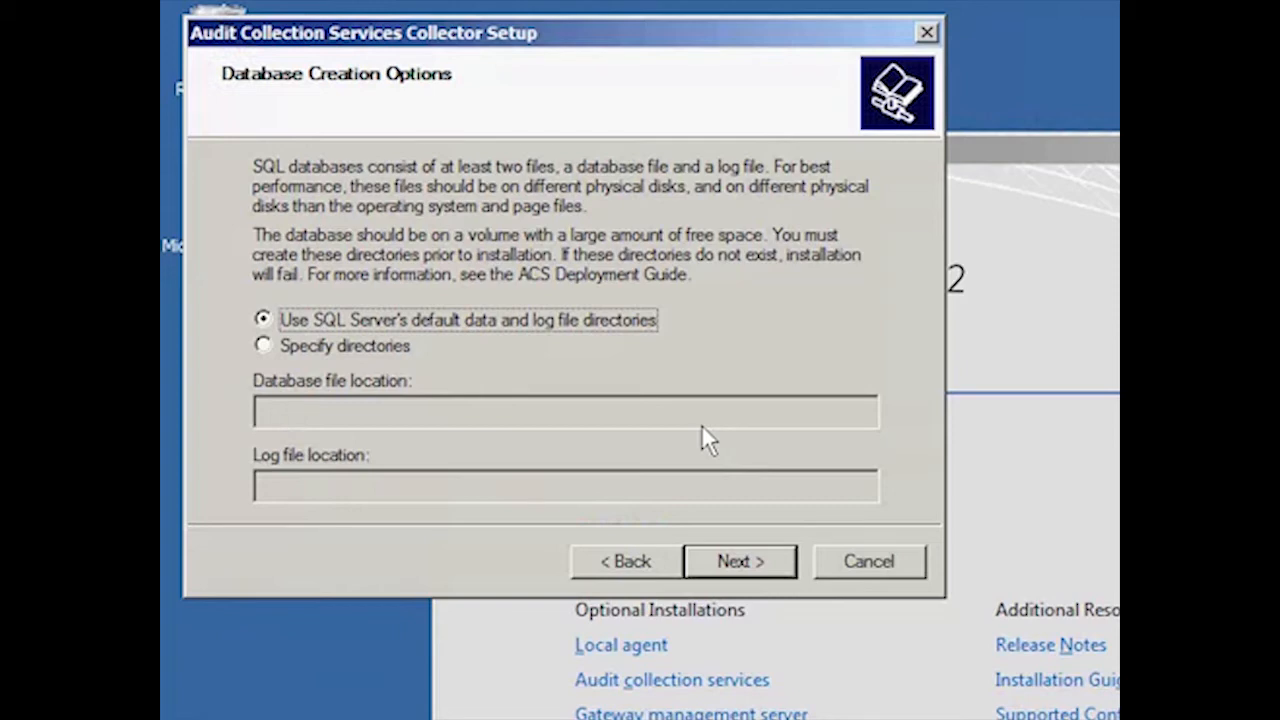
{"action": "left_click", "coordinate": [735, 563]}
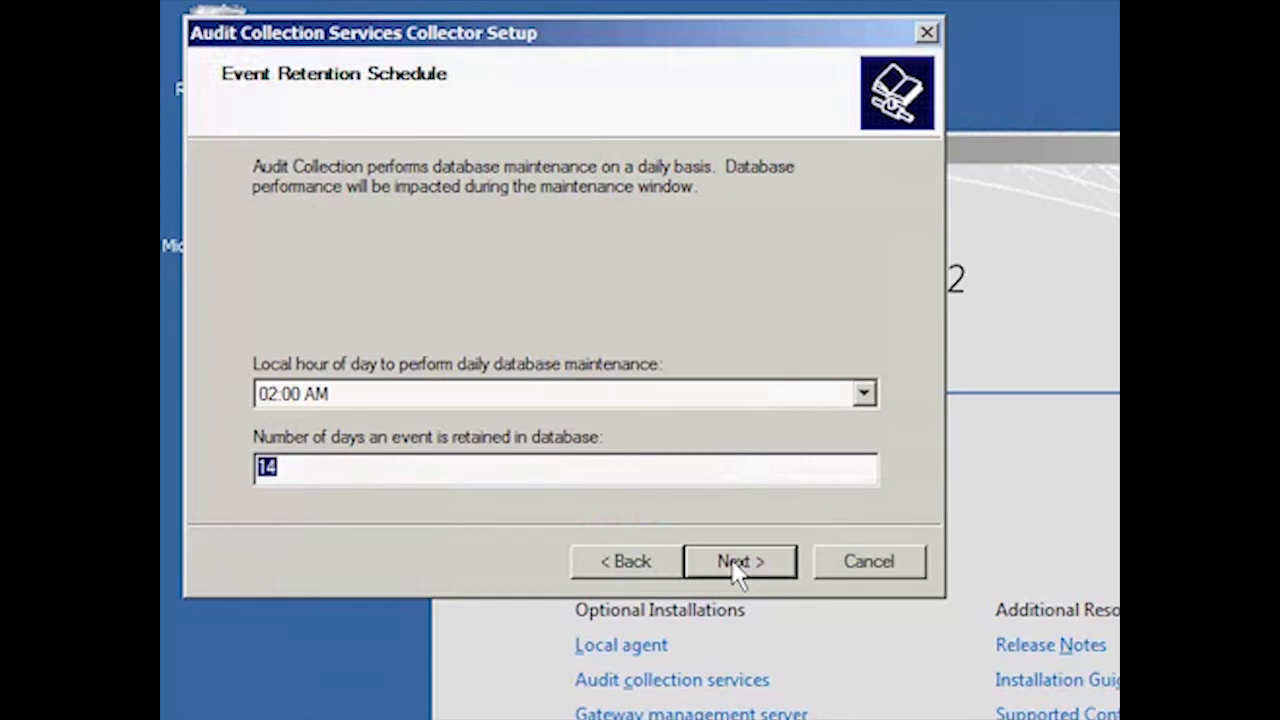
Set the local hour for daily database maintenance to 03:00 AM
{"action": "left_click", "coordinate": [863, 396]}
{"action": "left_click", "coordinate": [863, 396]}
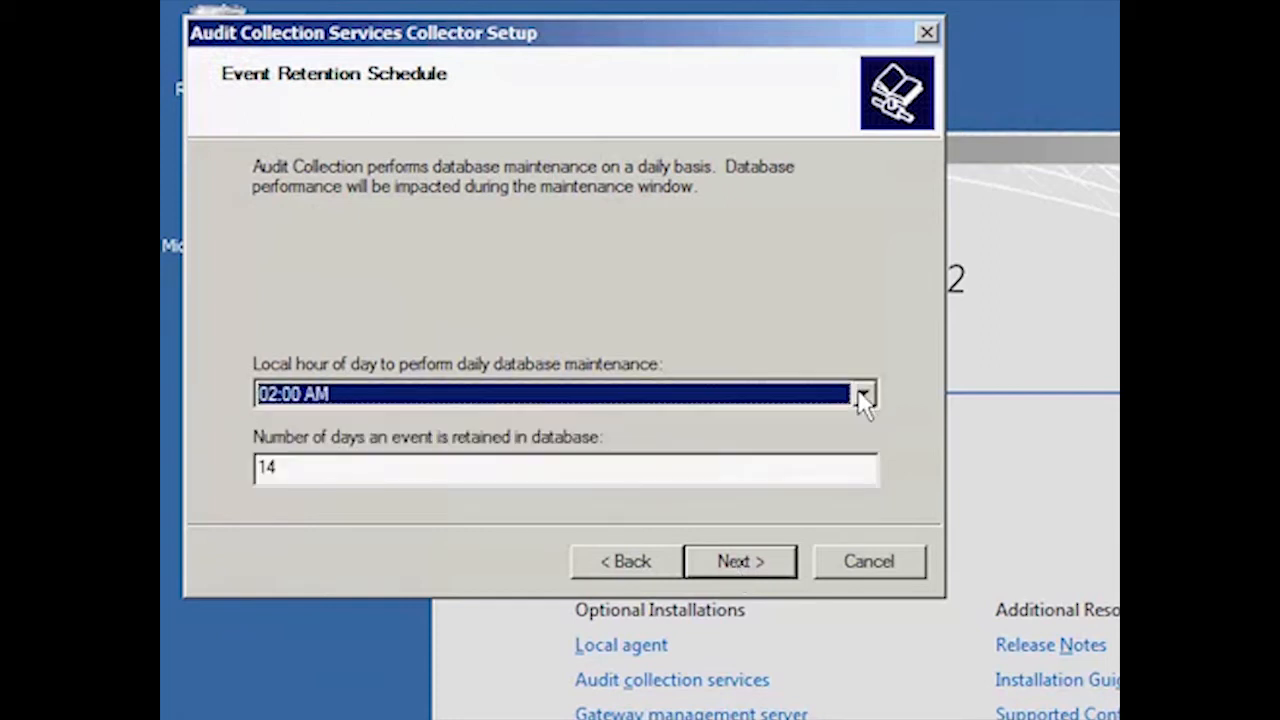
{"action": "left_click", "coordinate": [863, 396]}
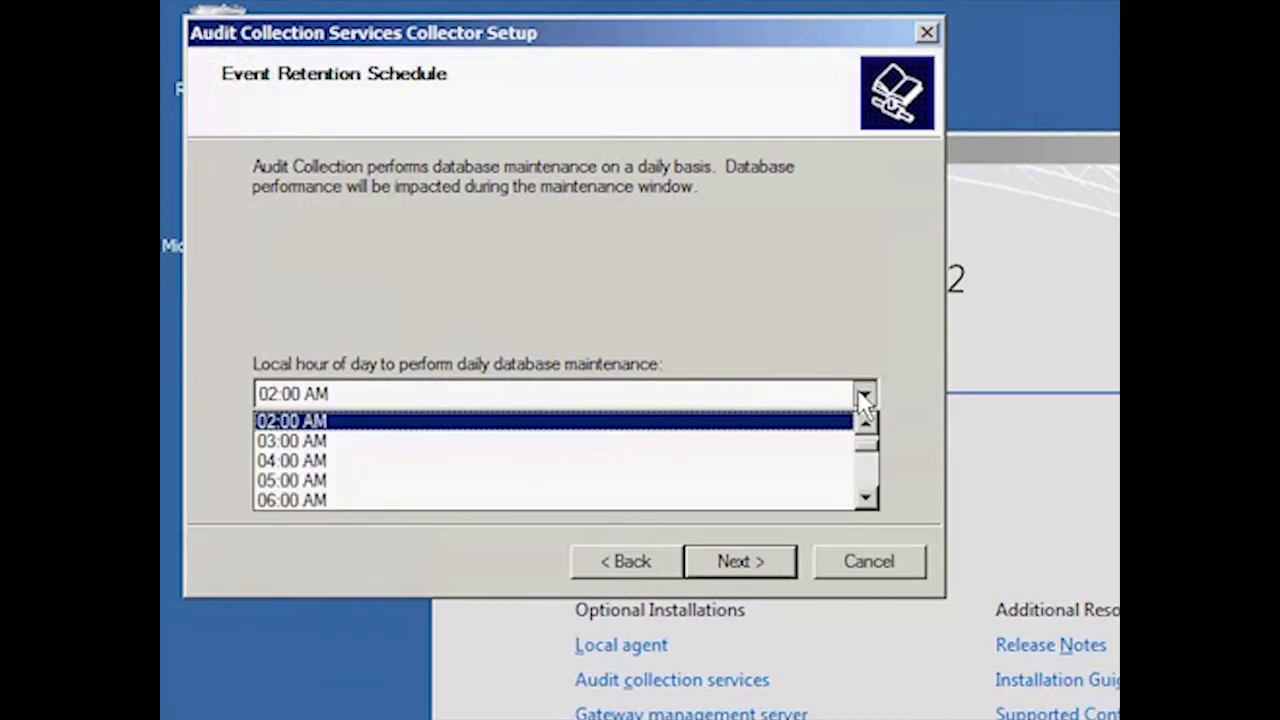
{"action": "key", "text": "Up"}
{"action": "left_click", "coordinate": [813, 447]}
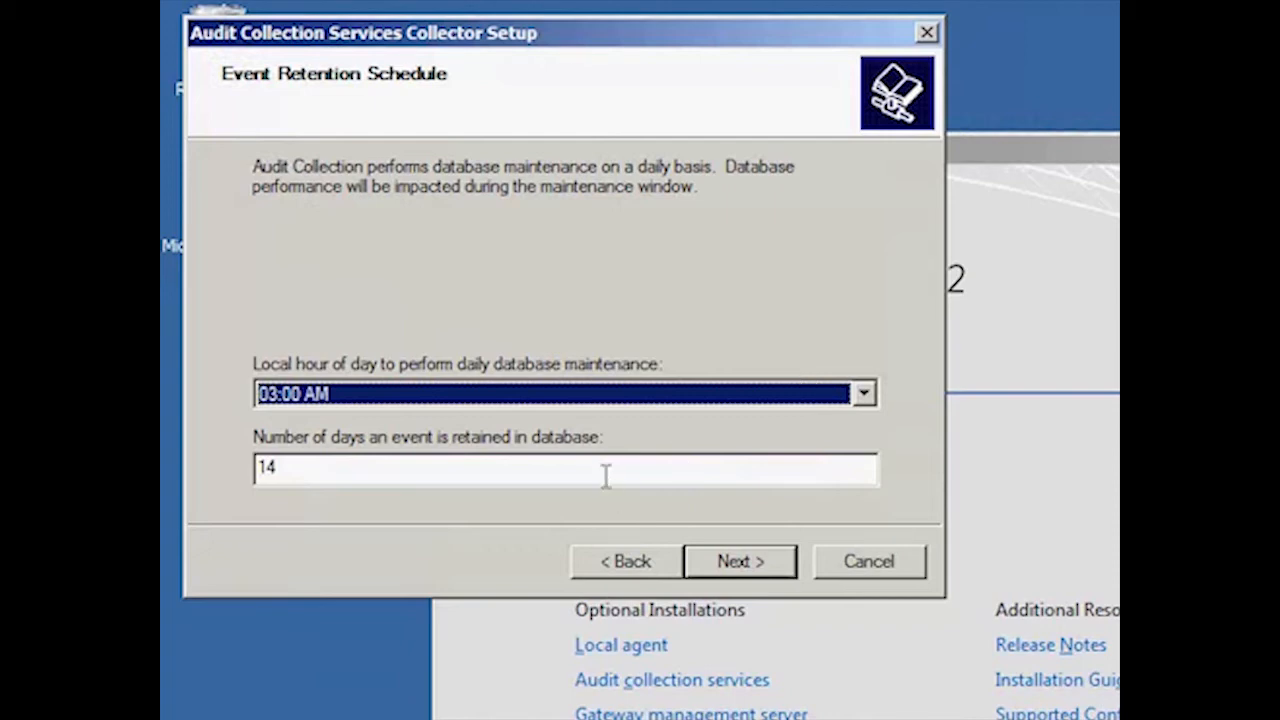
{"action": "left_click", "coordinate": [737, 565]}
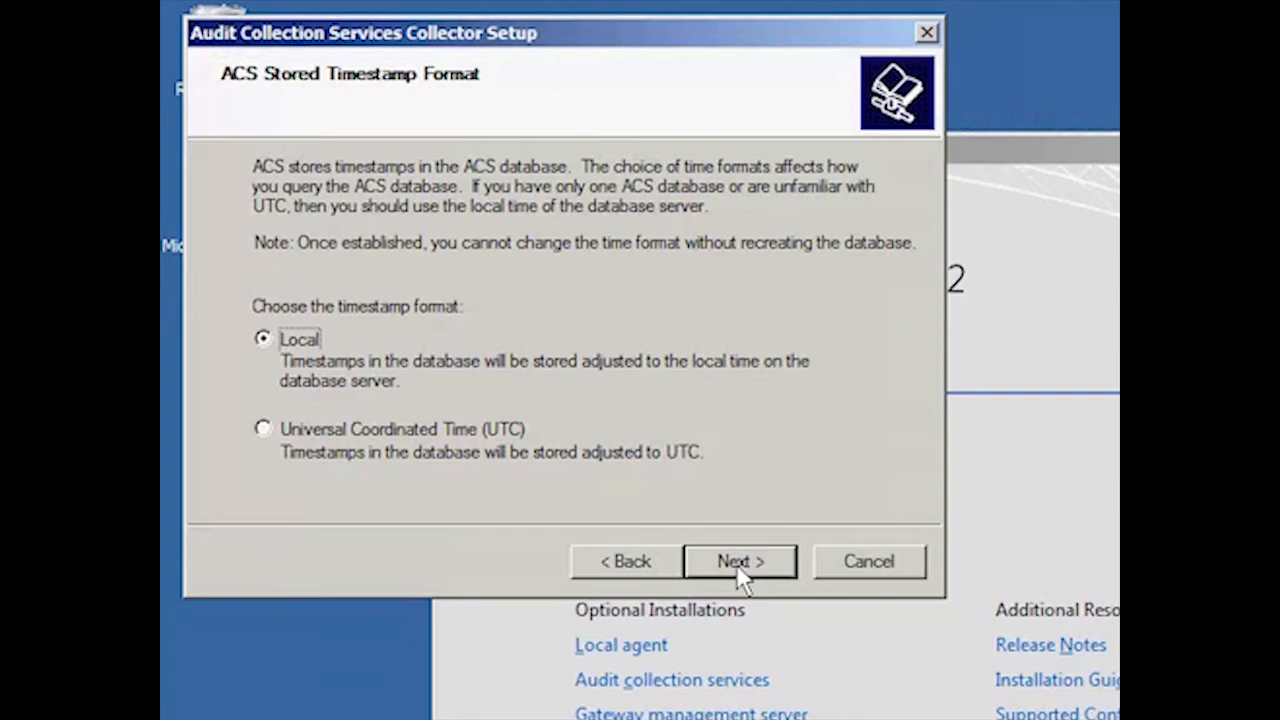
Keep the Local timestamp format, review the summary of setup actions, and begin the installation
{"action": "left_click", "coordinate": [741, 565]}
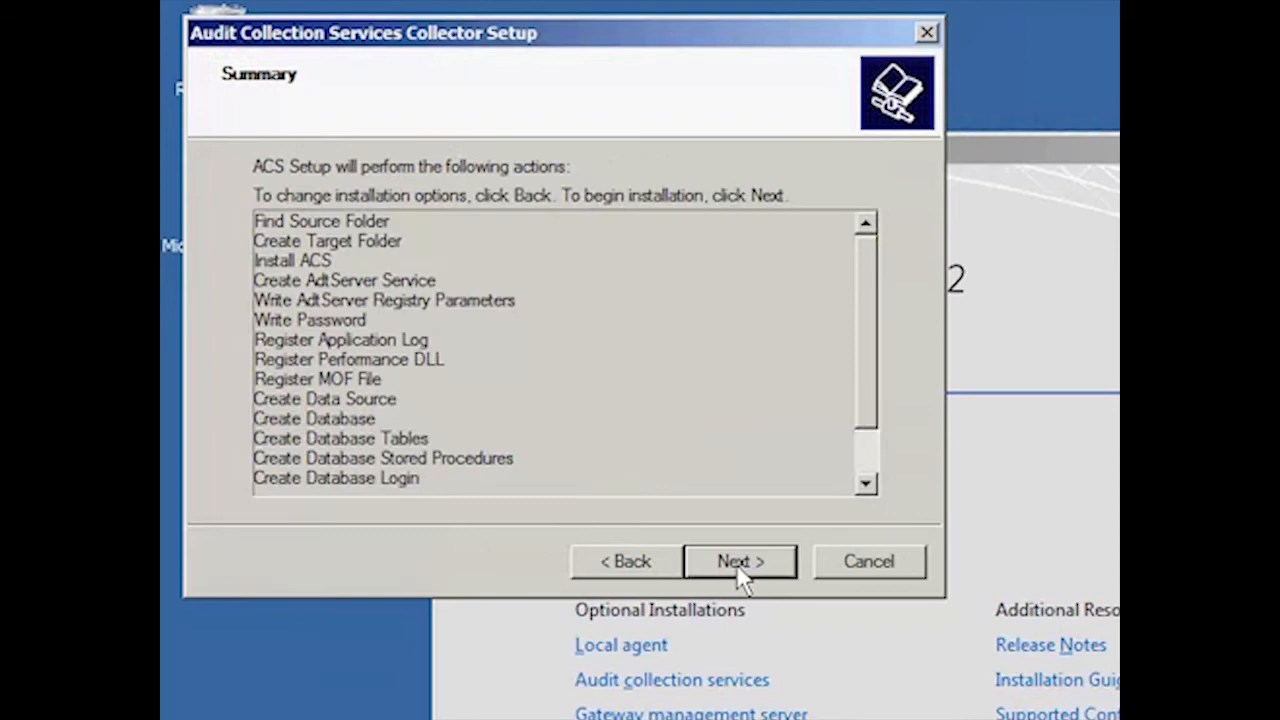
{"action": "left_click", "coordinate": [868, 475]}
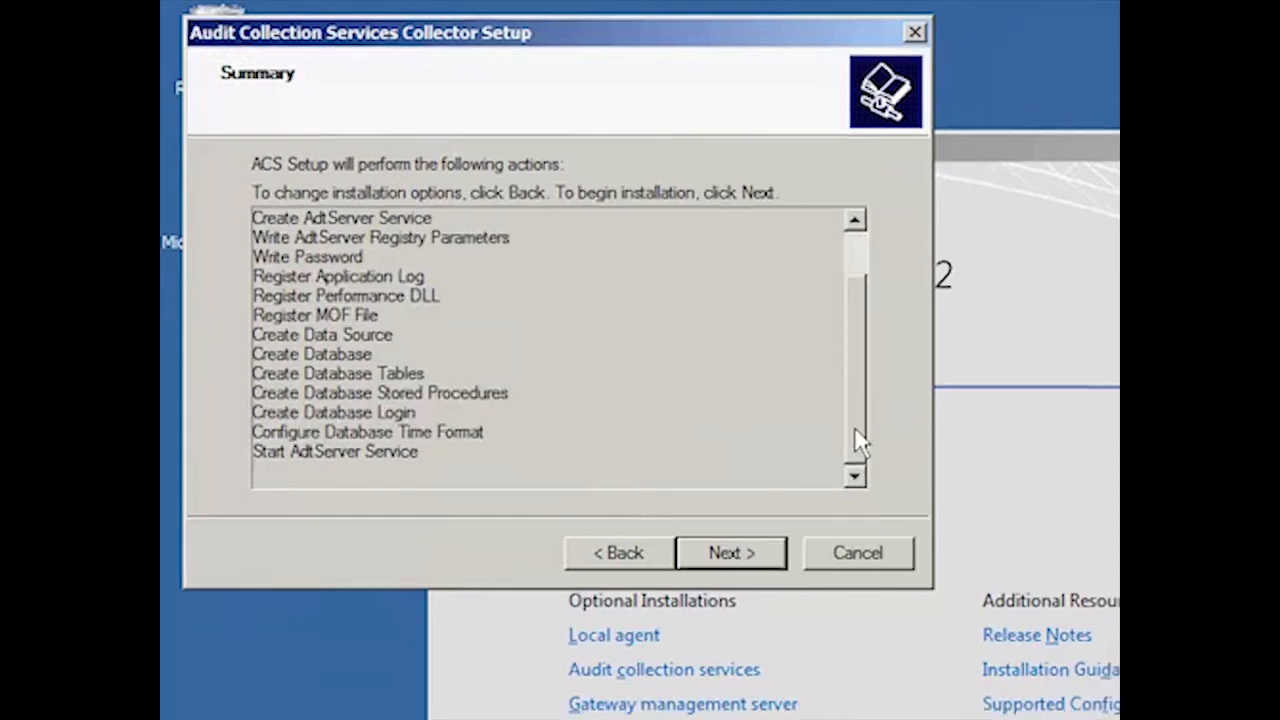
{"action": "left_click_drag", "start_coordinate": [872, 437], "coordinate": [857, 299]}
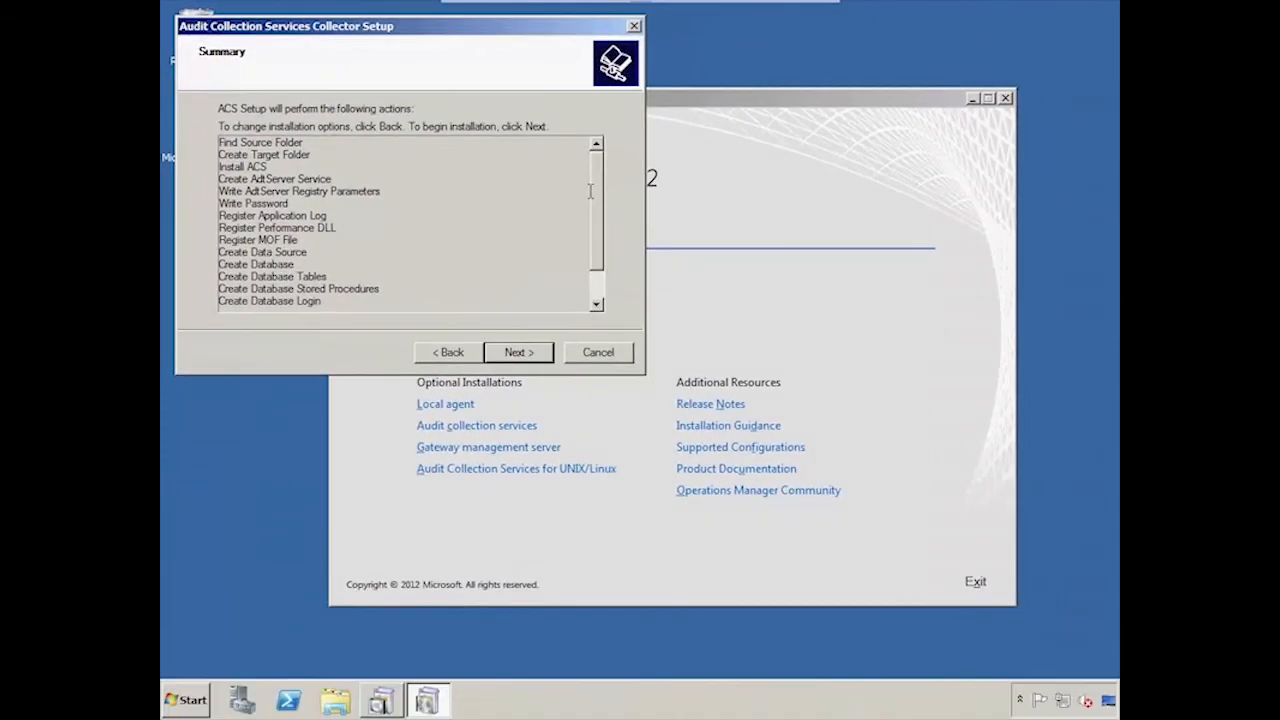
{"action": "left_click", "coordinate": [517, 358]}
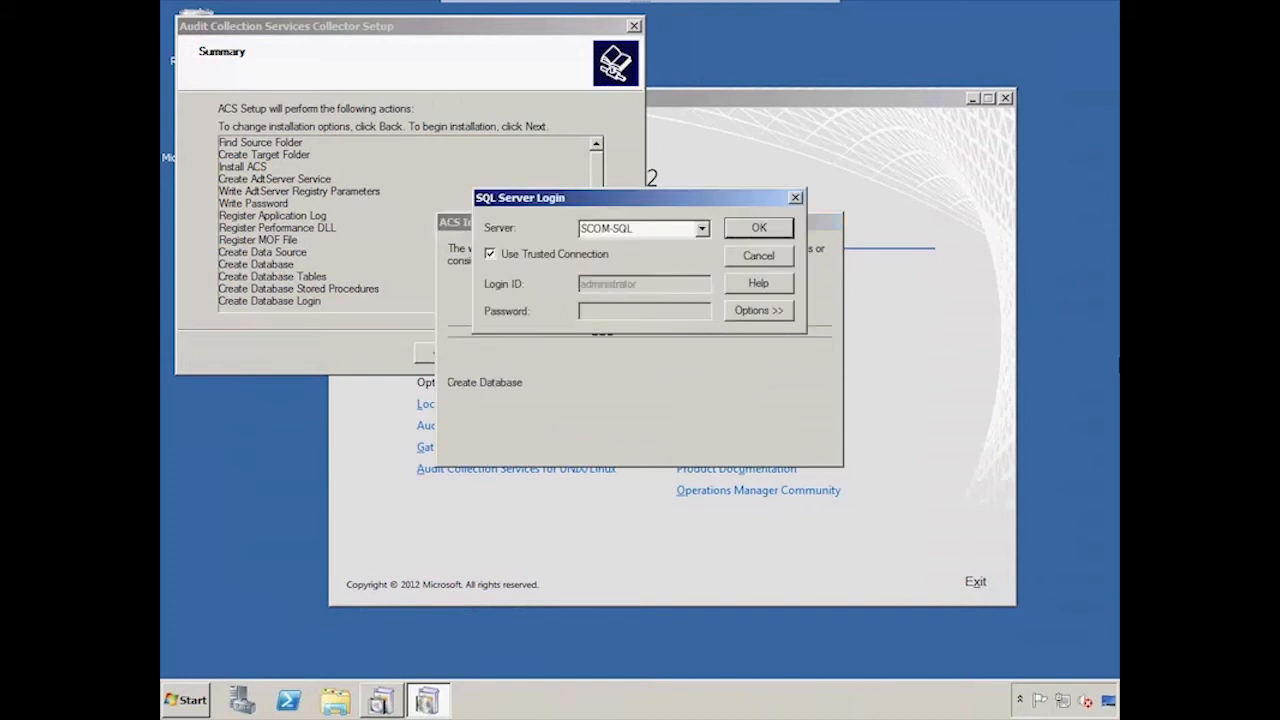
Confirm the SQL Server login to SCOM-SQL with a trusted connection and finish the wizard
{"action": "left_click", "coordinate": [762, 235]}
{"action": "left_click", "coordinate": [760, 229]}
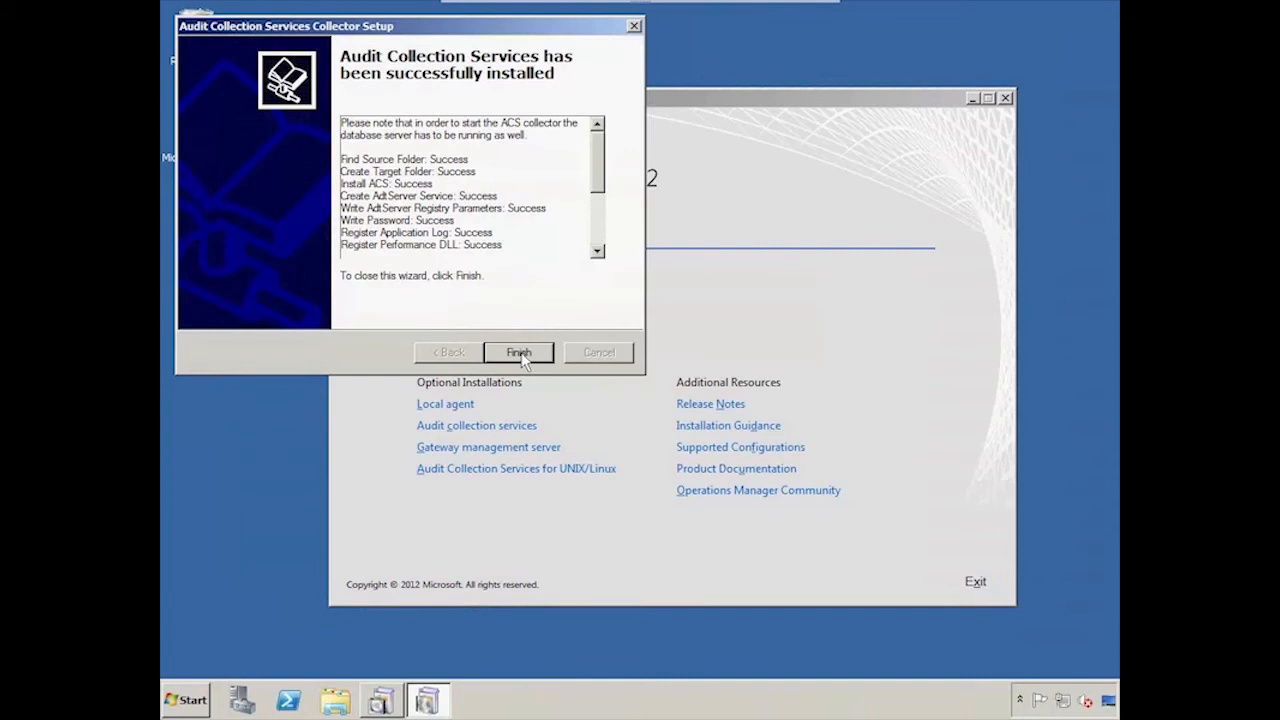
{"action": "left_click", "coordinate": [519, 354]}
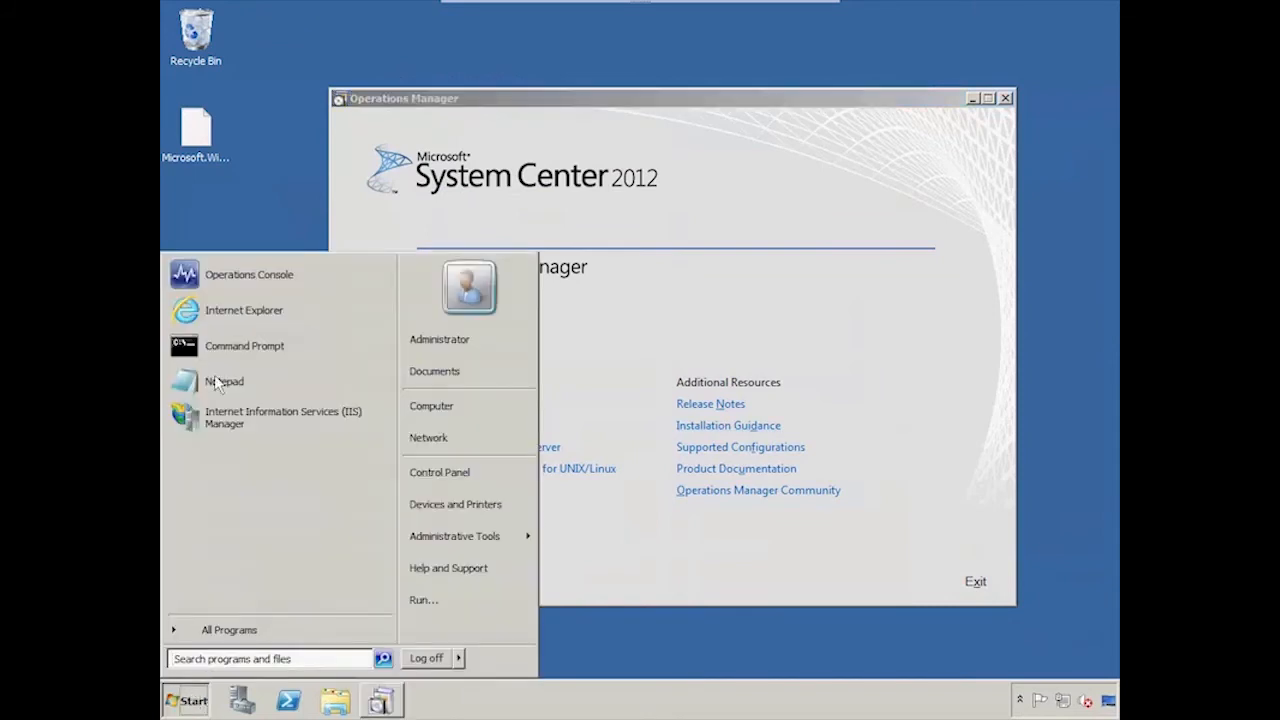
Open the Operations Console and go to the Agent Health State view under Agent Details
{"action": "left_click", "coordinate": [249, 279]}
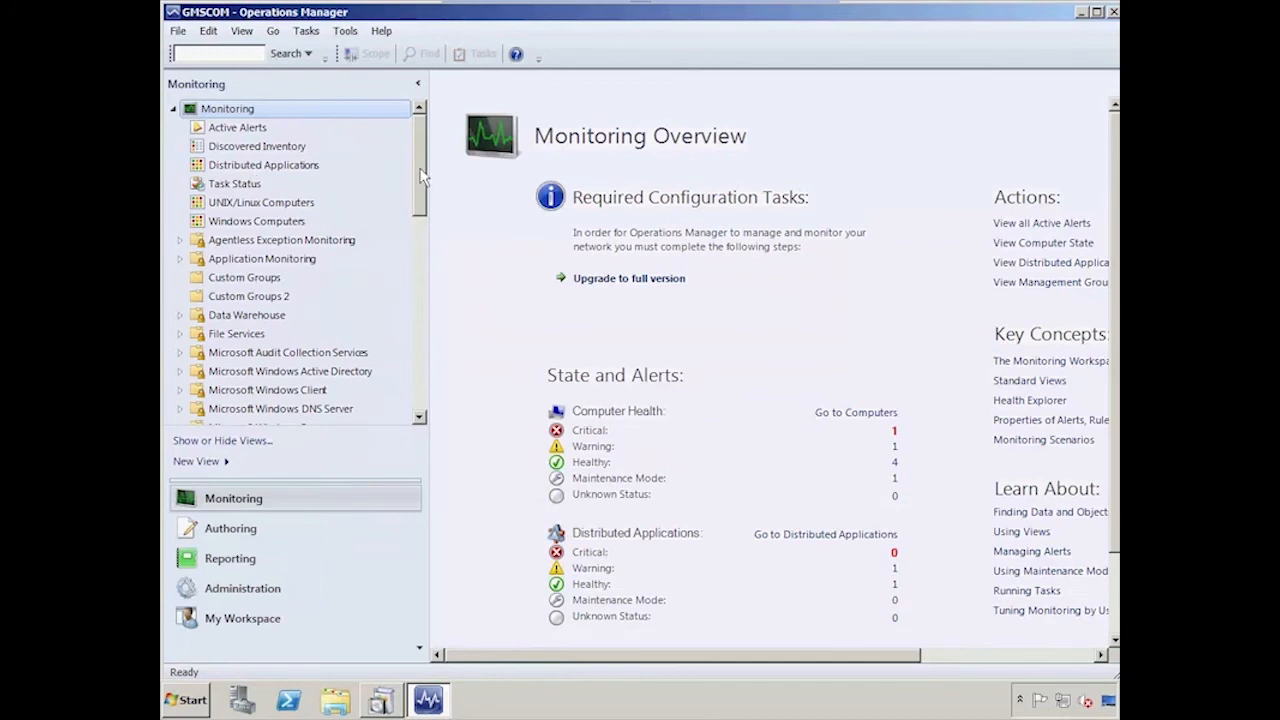
{"action": "left_click_drag", "start_coordinate": [420, 176], "coordinate": [420, 287]}
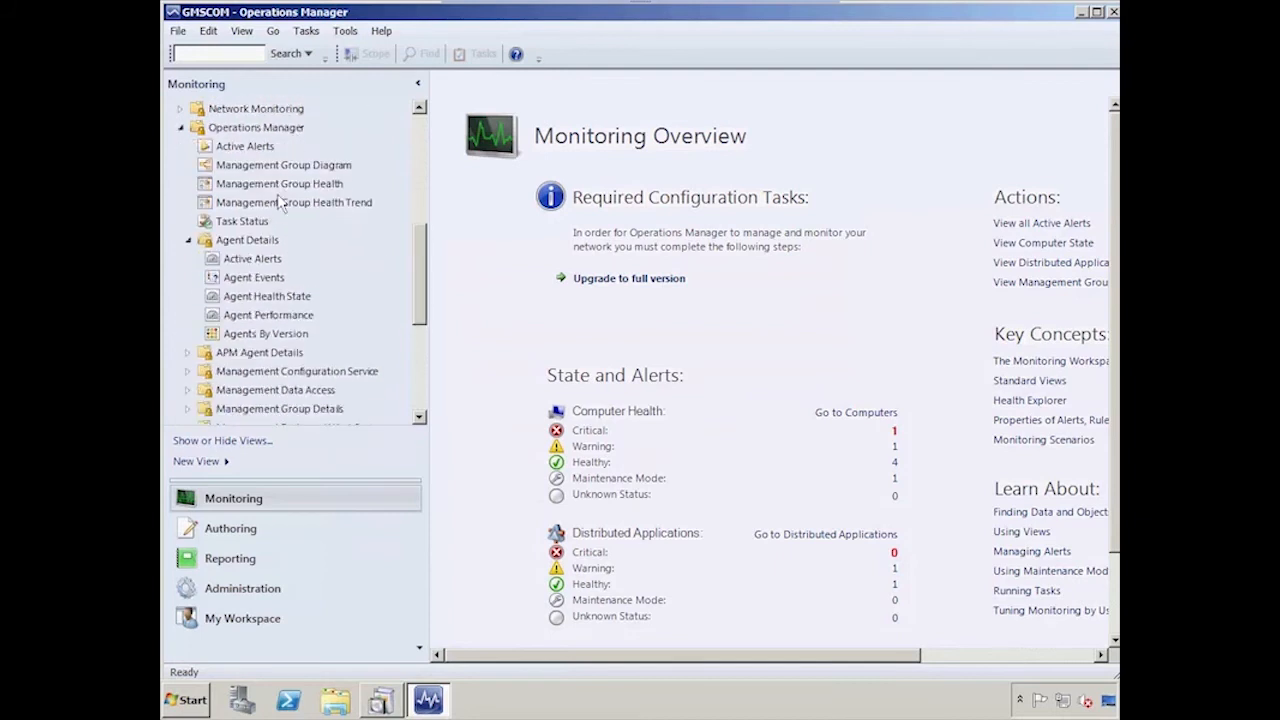
{"action": "left_click", "coordinate": [295, 299]}
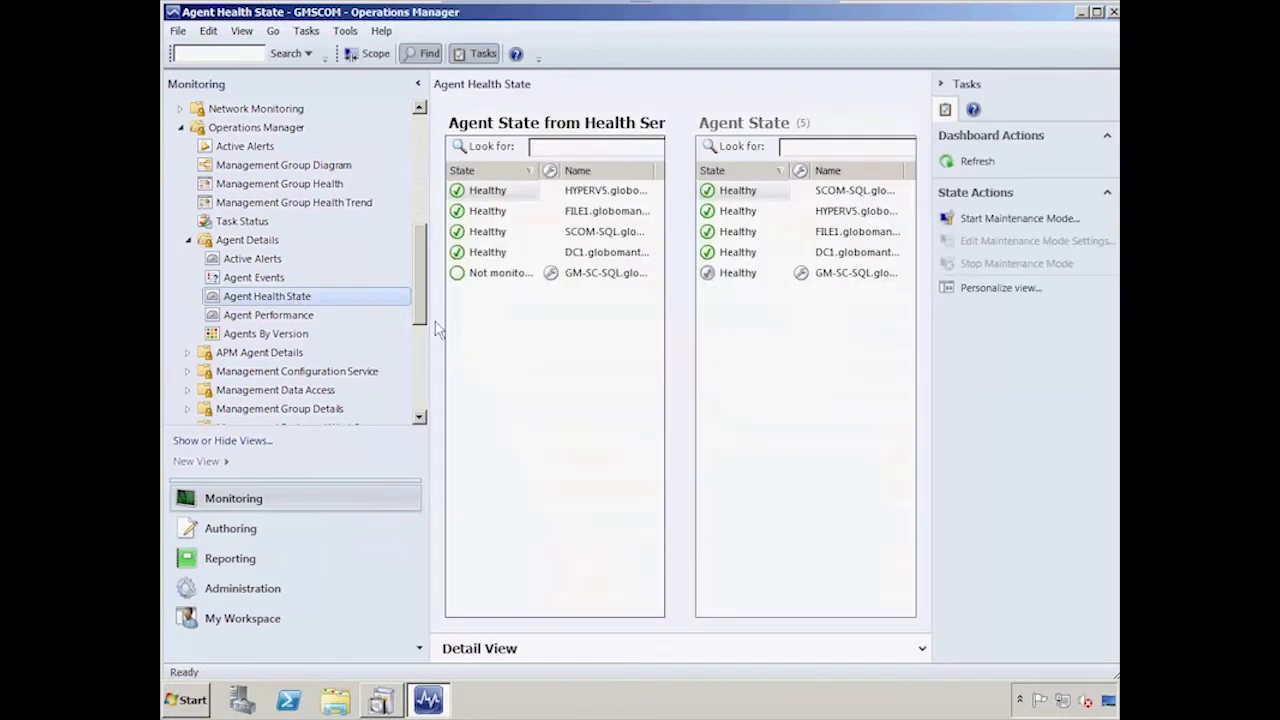
Select the FILE1 and DC1 agents and launch the Enable Audit Collection task for them
{"action": "left_click", "coordinate": [742, 238]}
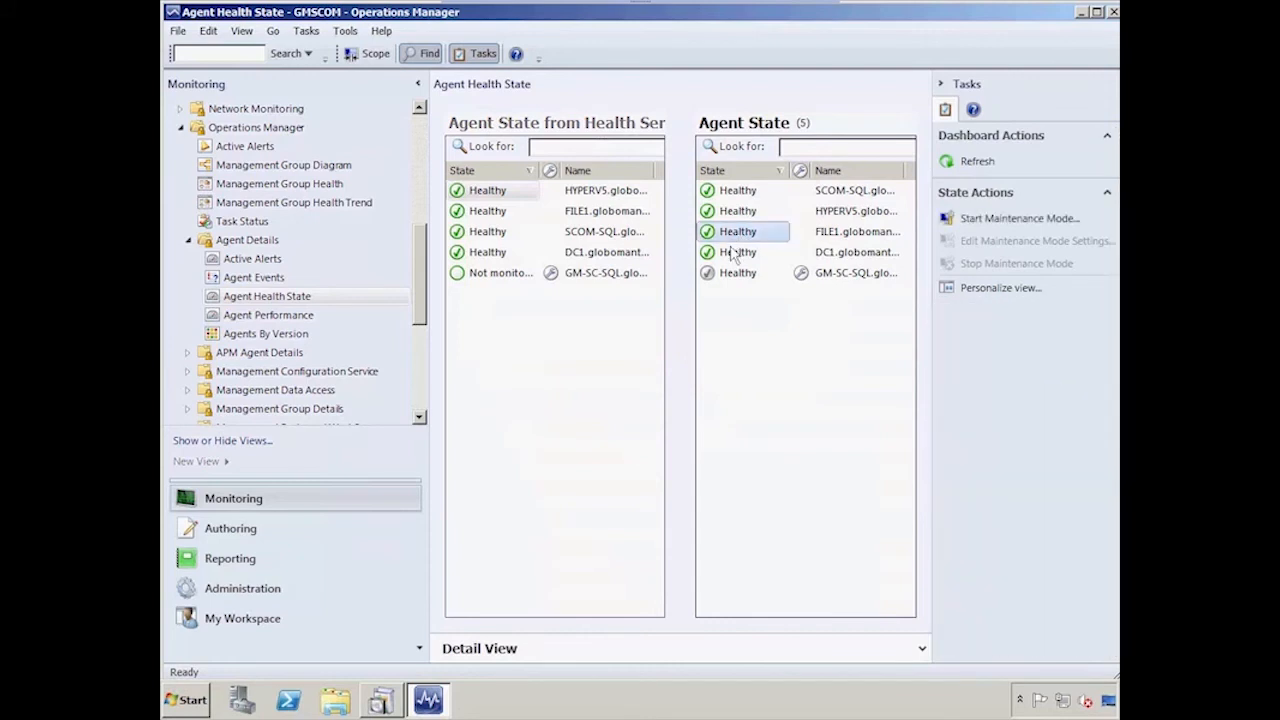
{"action": "left_click", "coordinate": [733, 253], "text": "ctrl"}
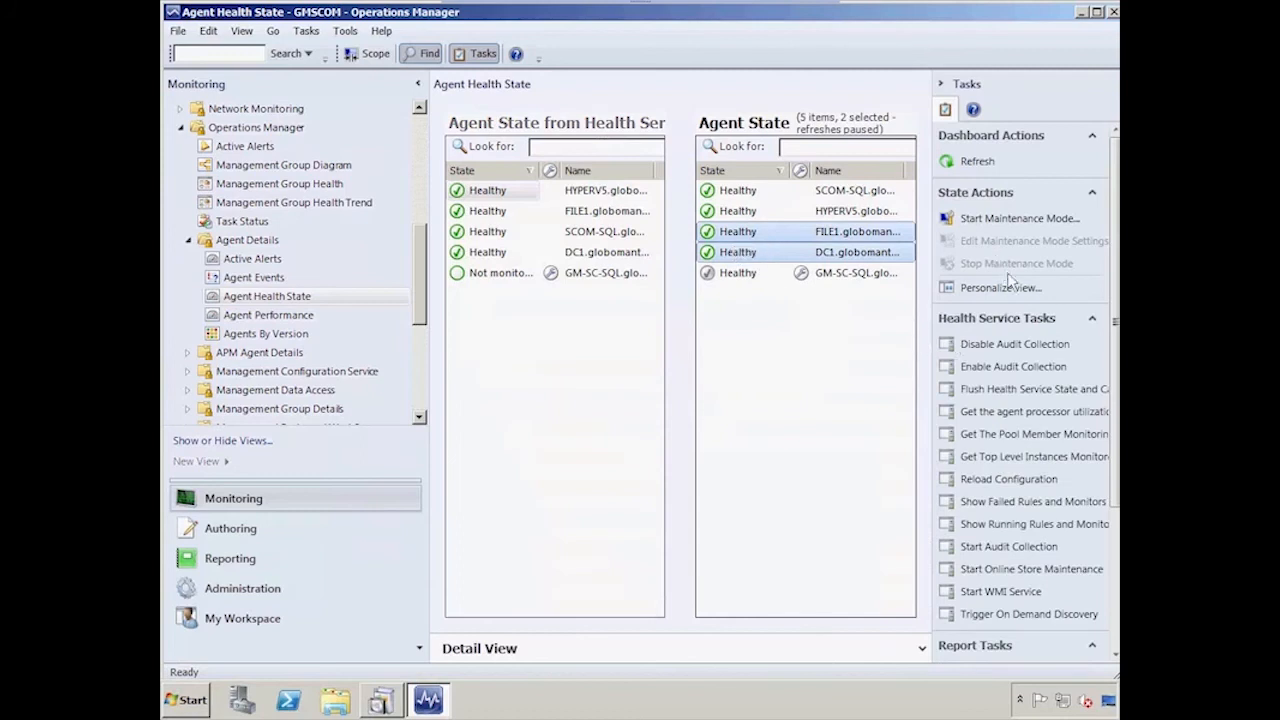
{"action": "left_click", "coordinate": [1000, 367]}
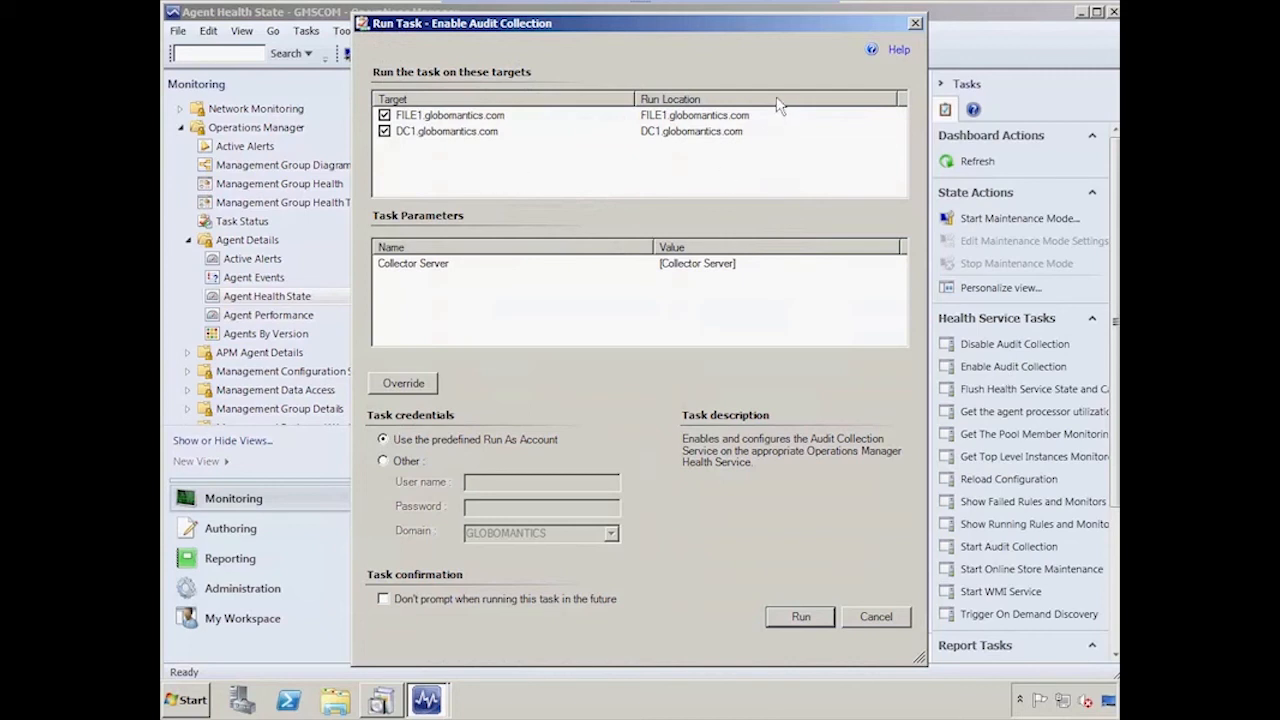
Override the task's Collector Server parameter with the new value SCOM12-1
{"action": "left_click", "coordinate": [440, 263]}
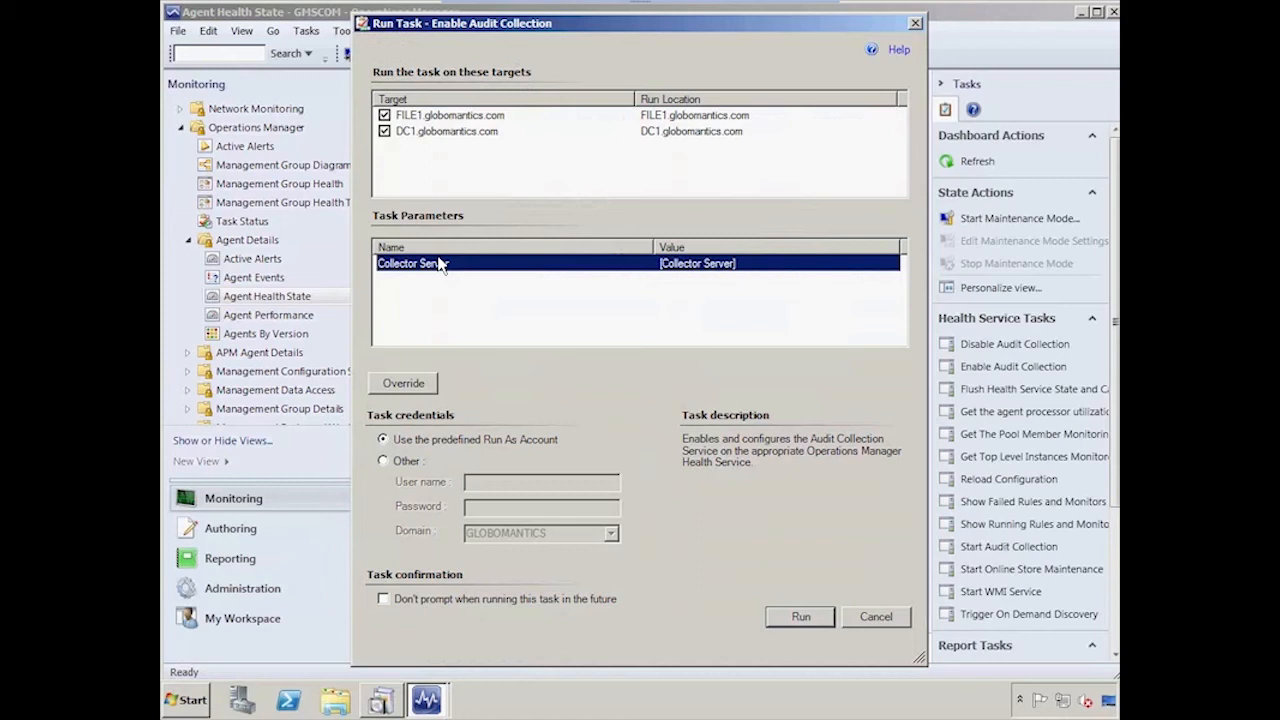
{"action": "left_click", "coordinate": [405, 384]}
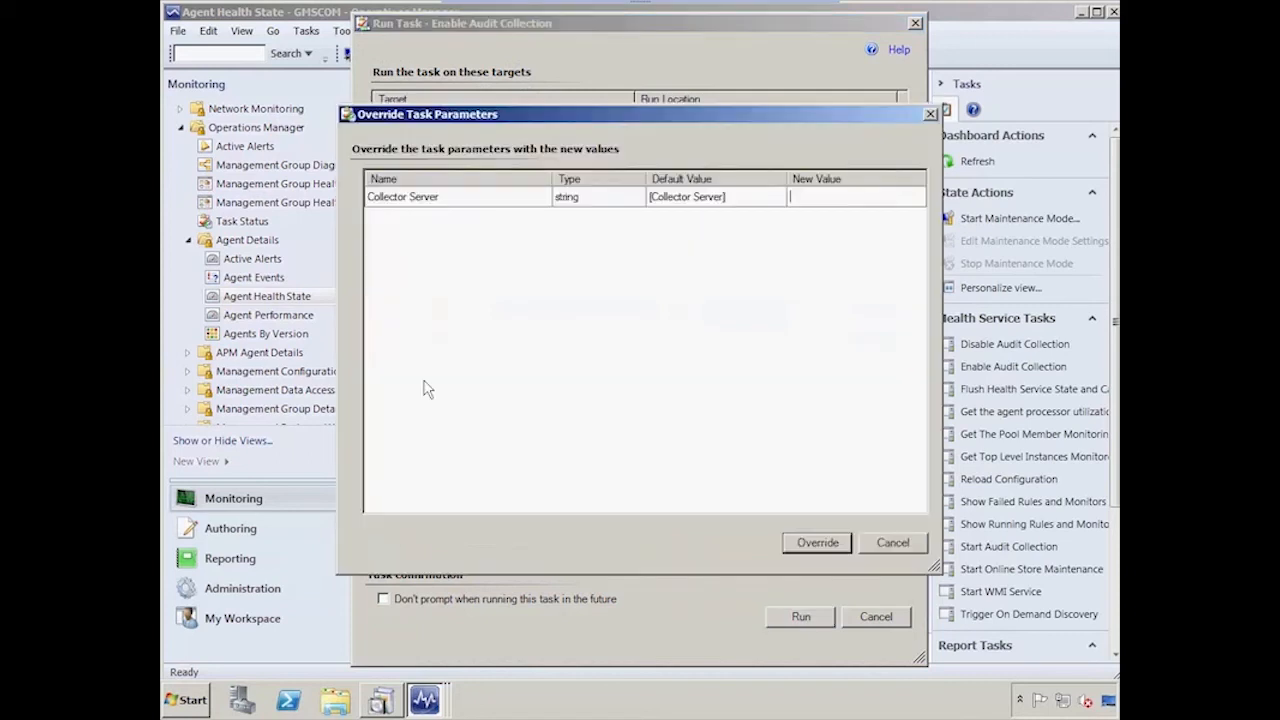
{"action": "left_click", "coordinate": [810, 197]}
{"action": "type", "text": "SCOM12-1"}
{"action": "key", "text": "Return"}
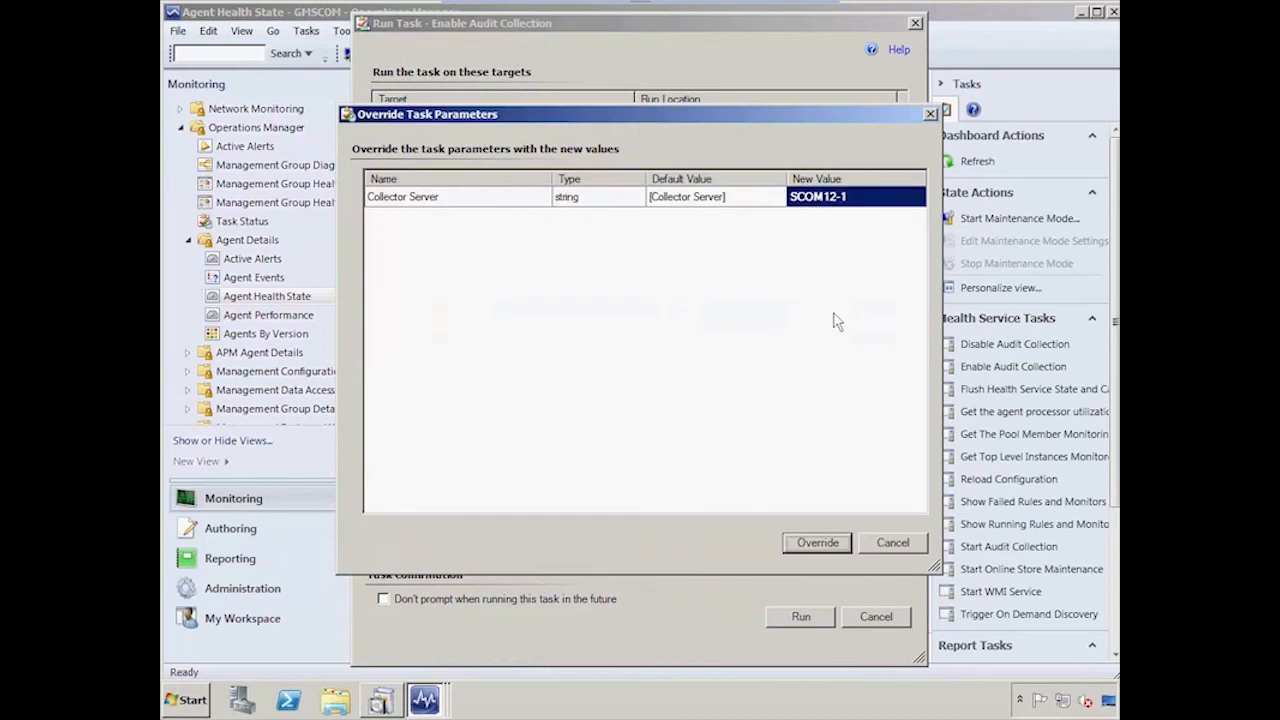
{"action": "left_click", "coordinate": [817, 543]}
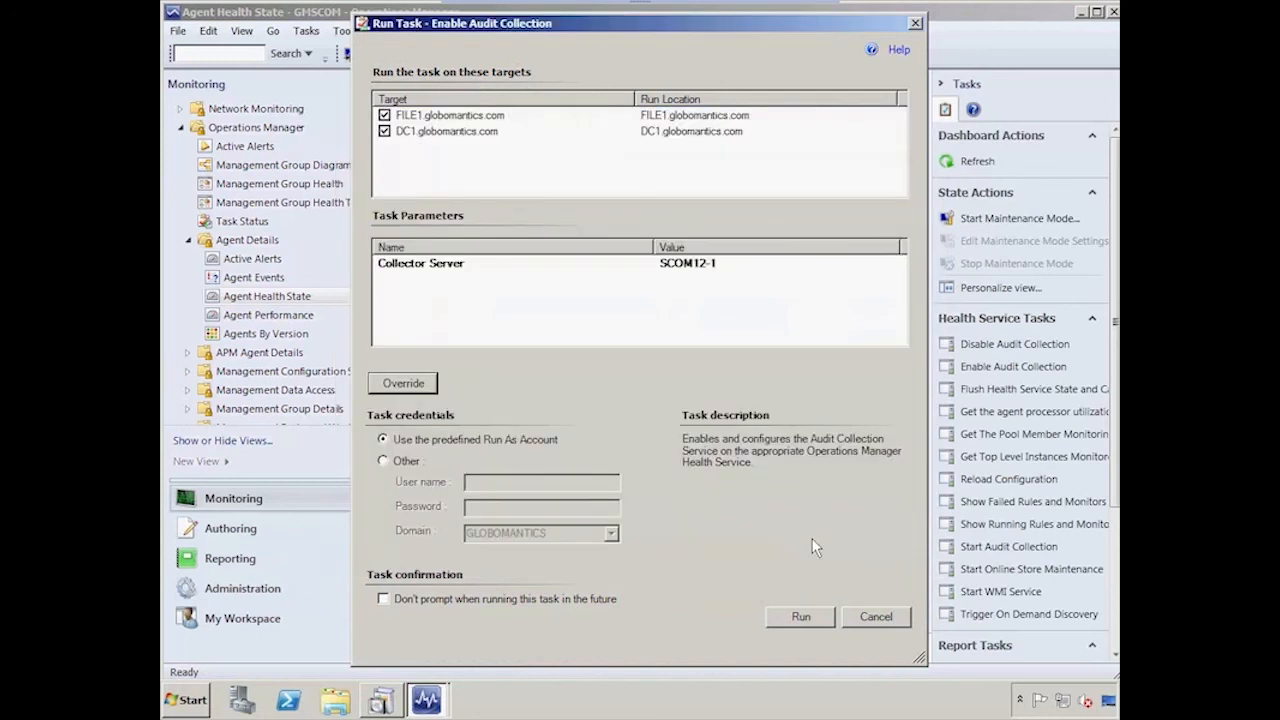
Run the Enable Audit Collection task on both agents
{"action": "left_click", "coordinate": [798, 615]}
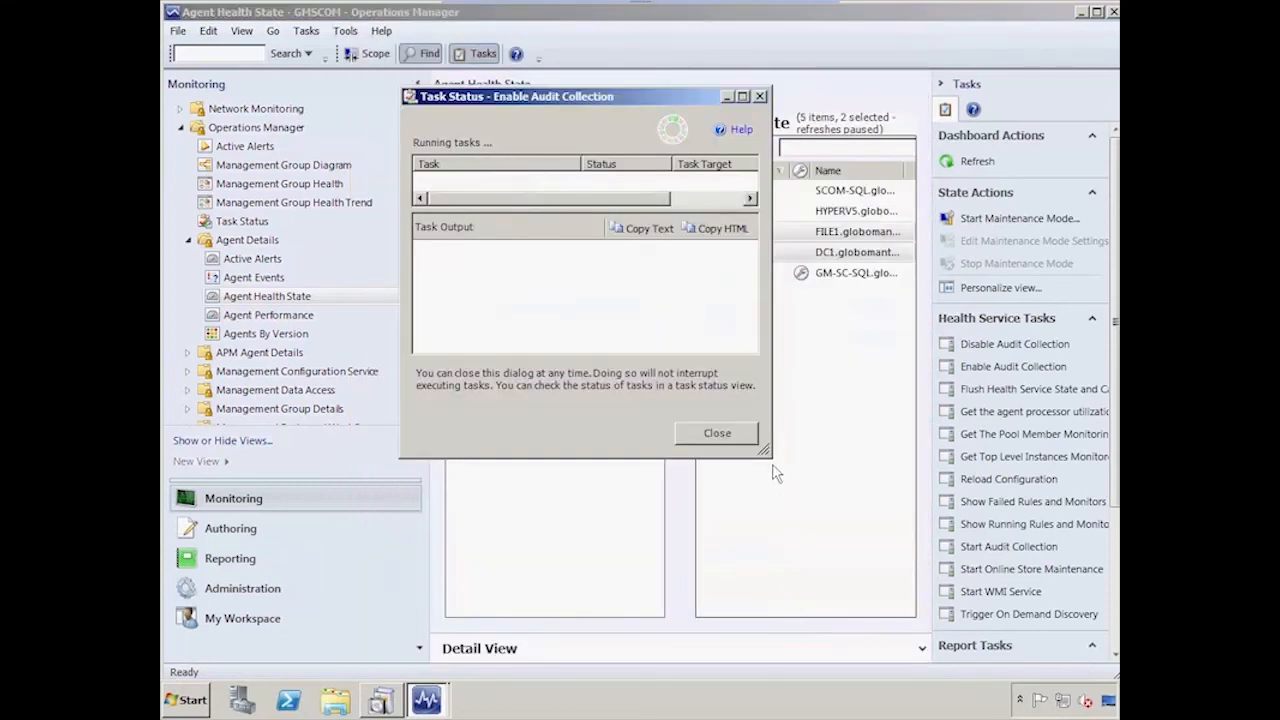
{"action": "left_click_drag", "start_coordinate": [763, 451], "coordinate": [952, 550]}
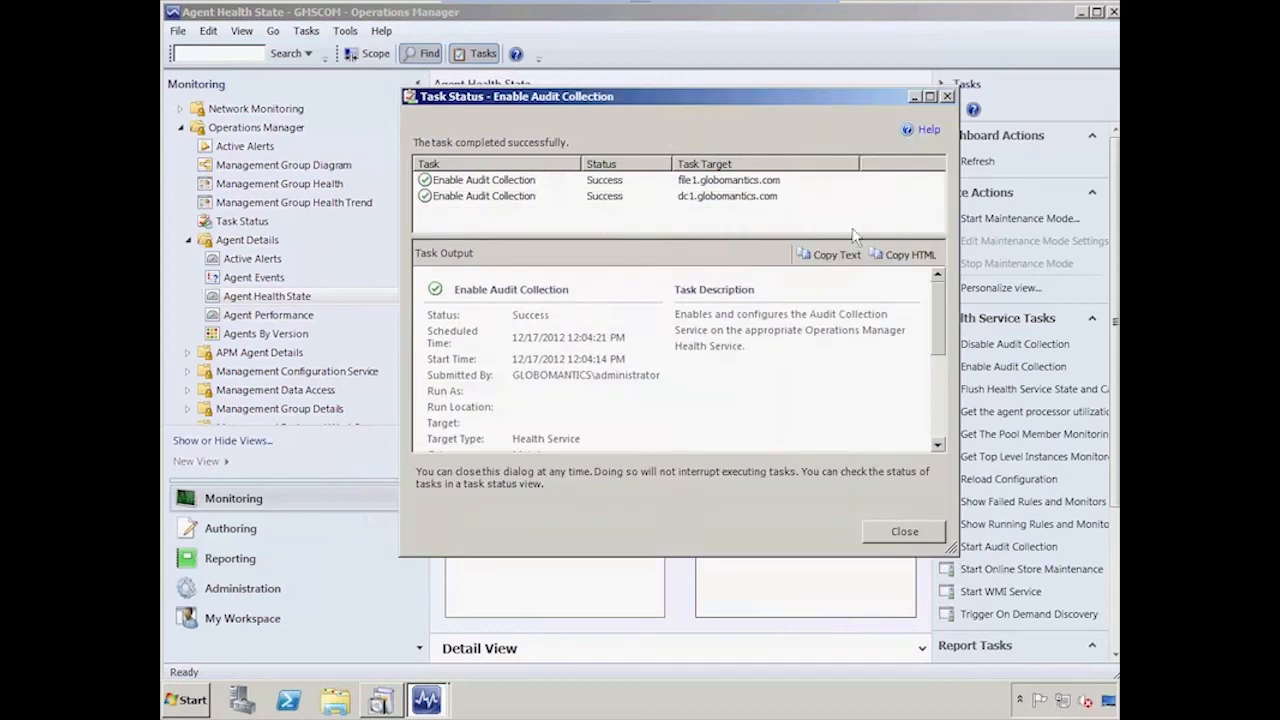